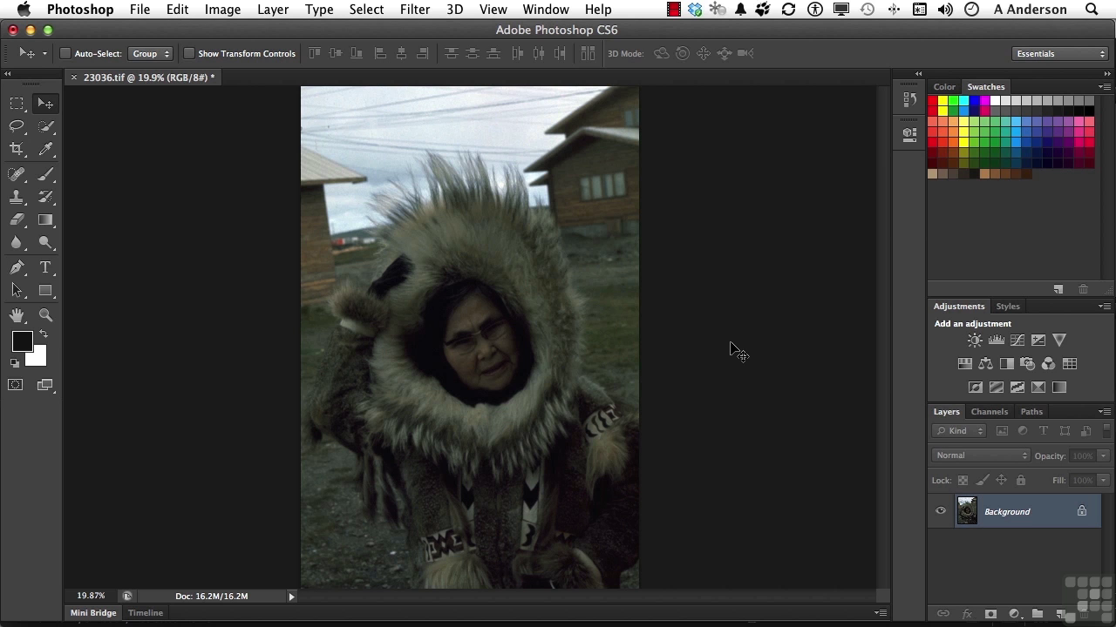
Step: Browse the Help, Window, View, Select and Layer menus along the menu bar
left_click(598, 9)
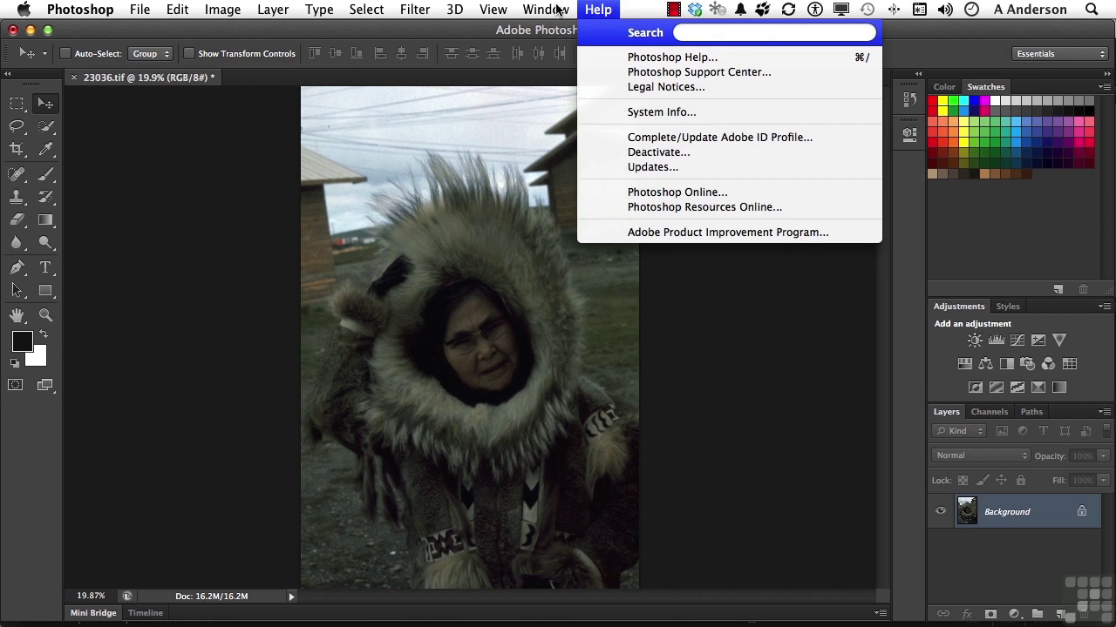
mouse_move(492, 11)
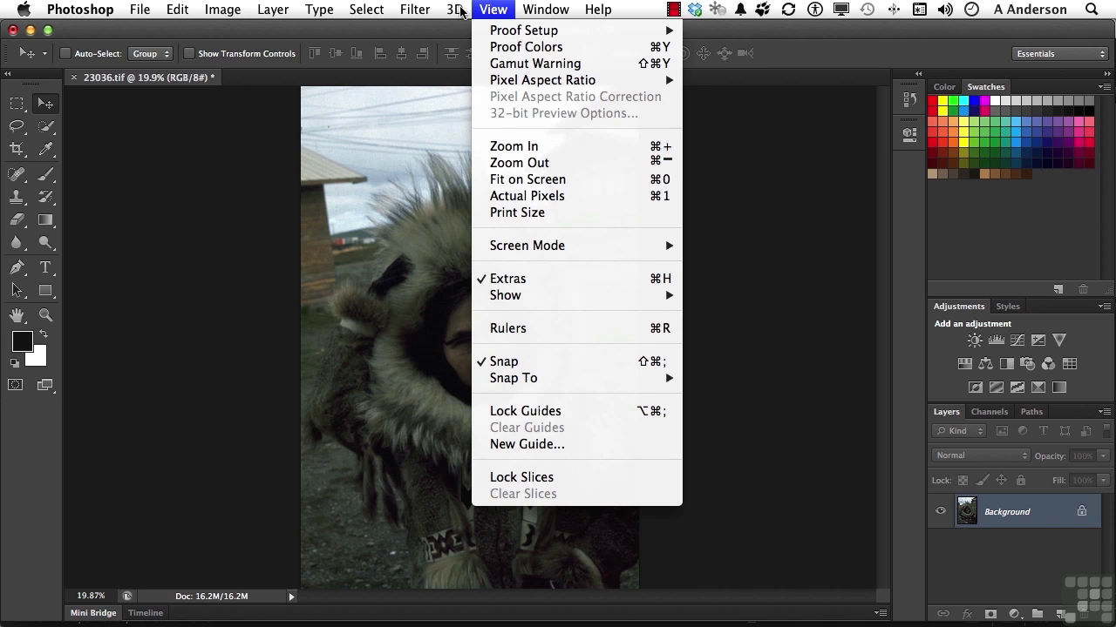
mouse_move(352, 11)
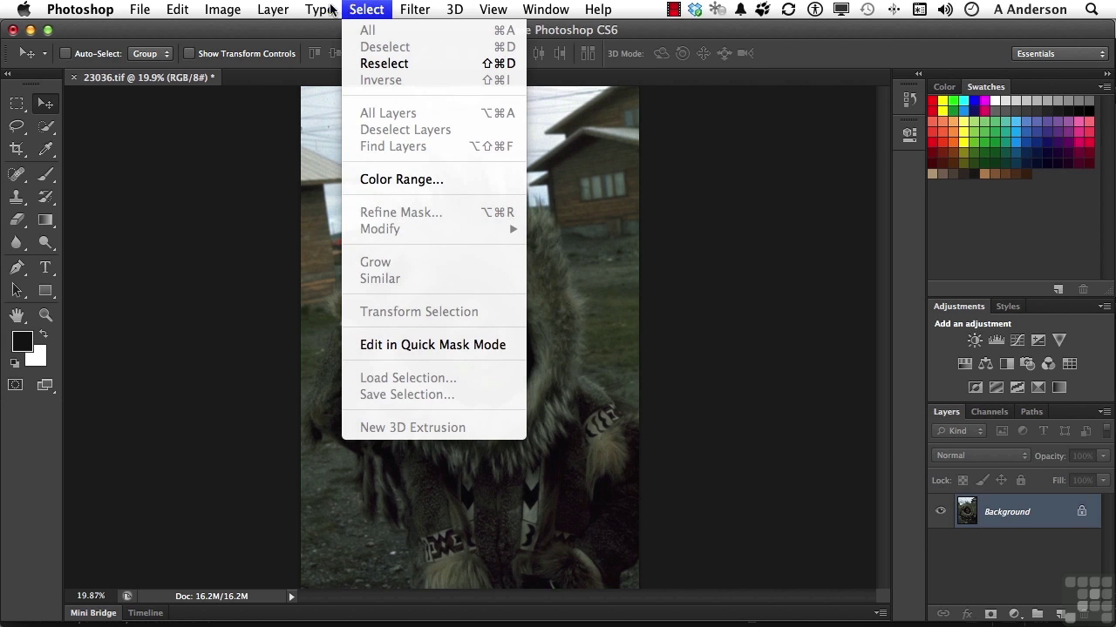
mouse_move(263, 9)
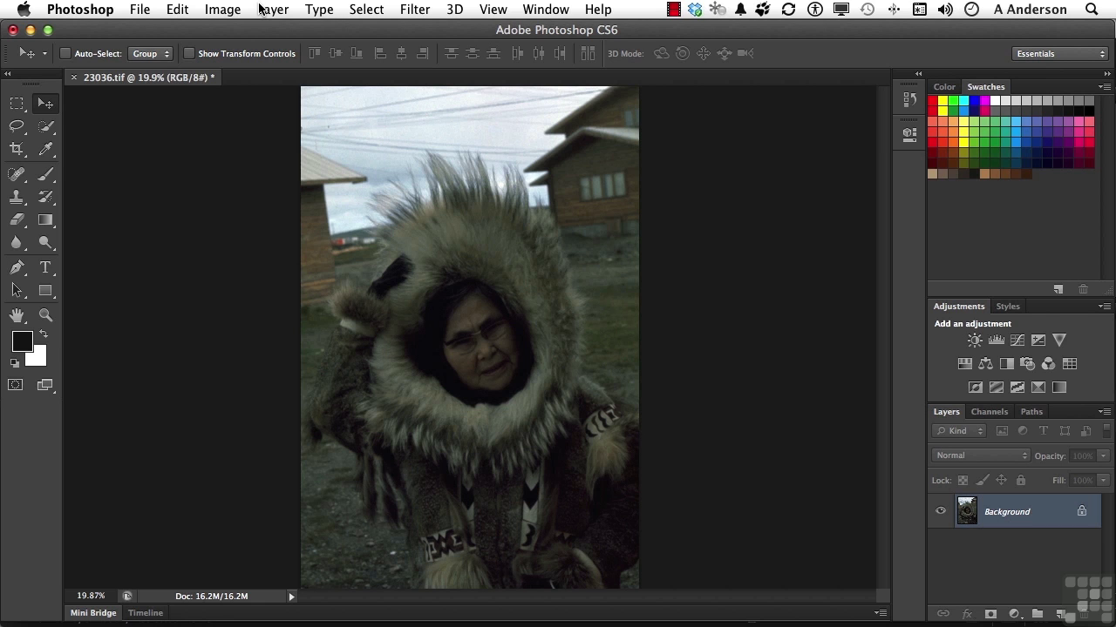
Step: In Edit > Menus, turn off Visibility for Open... under the File application menu
left_click(175, 10)
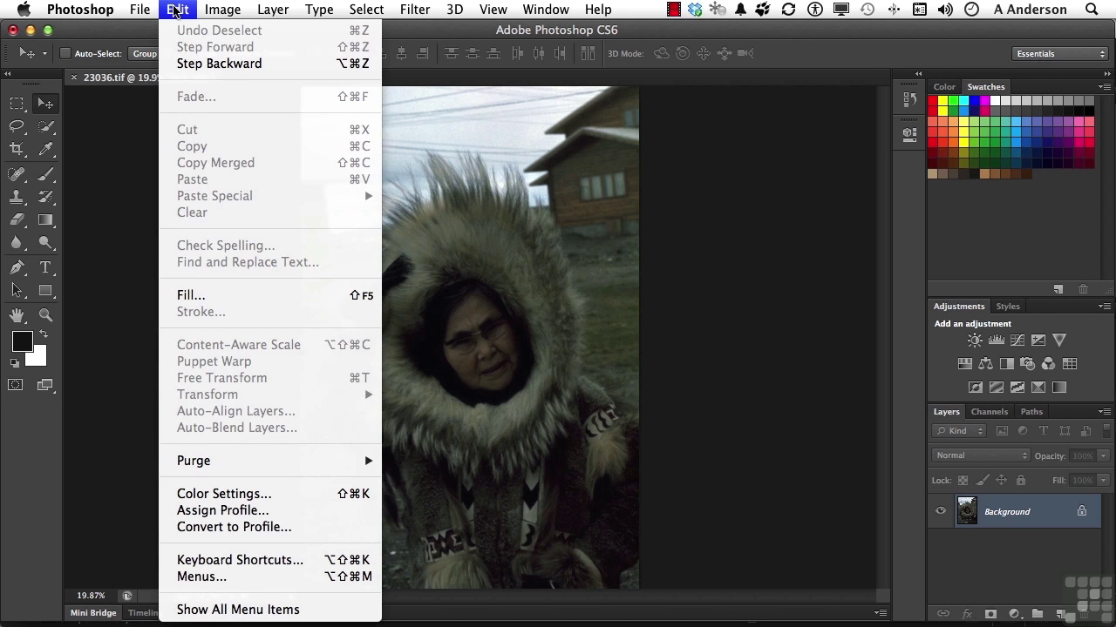
left_click(200, 579)
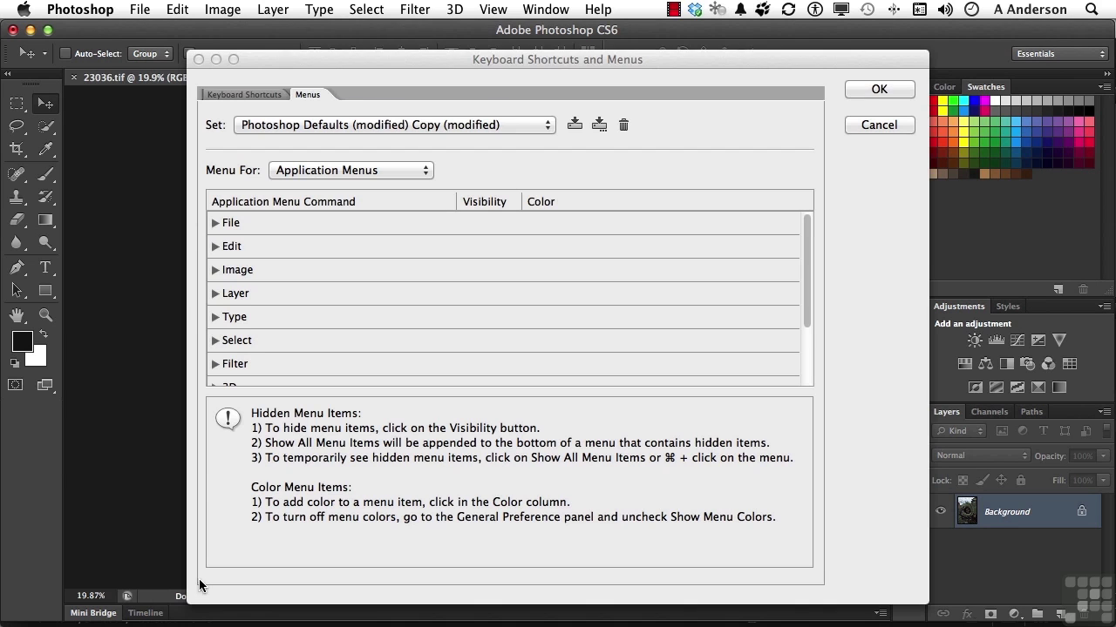
left_click(215, 223)
left_click(215, 223)
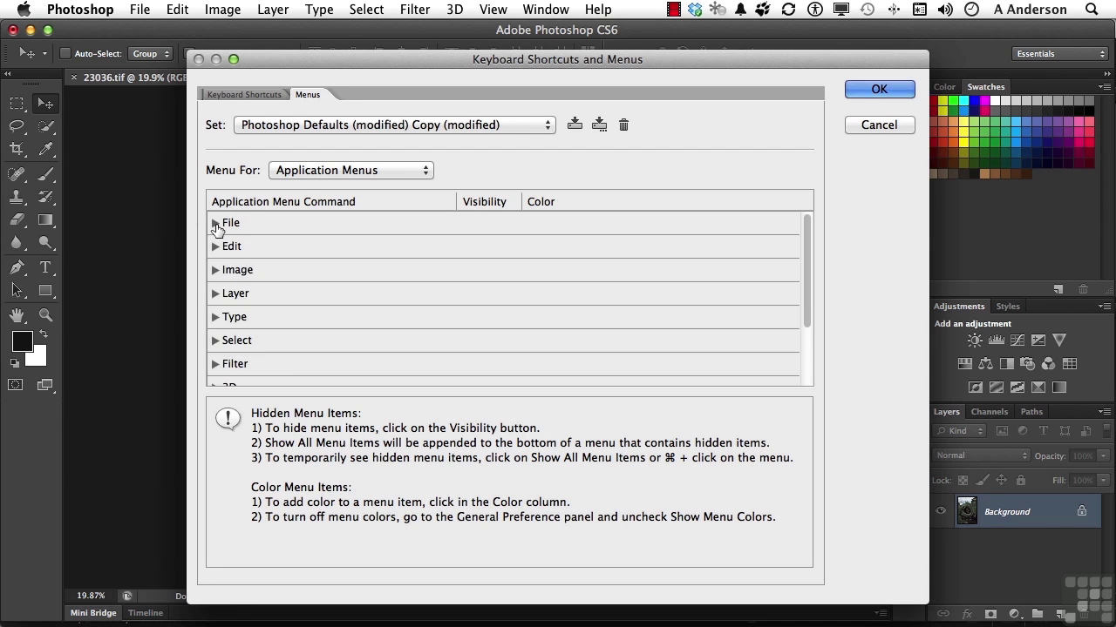
left_click(302, 173)
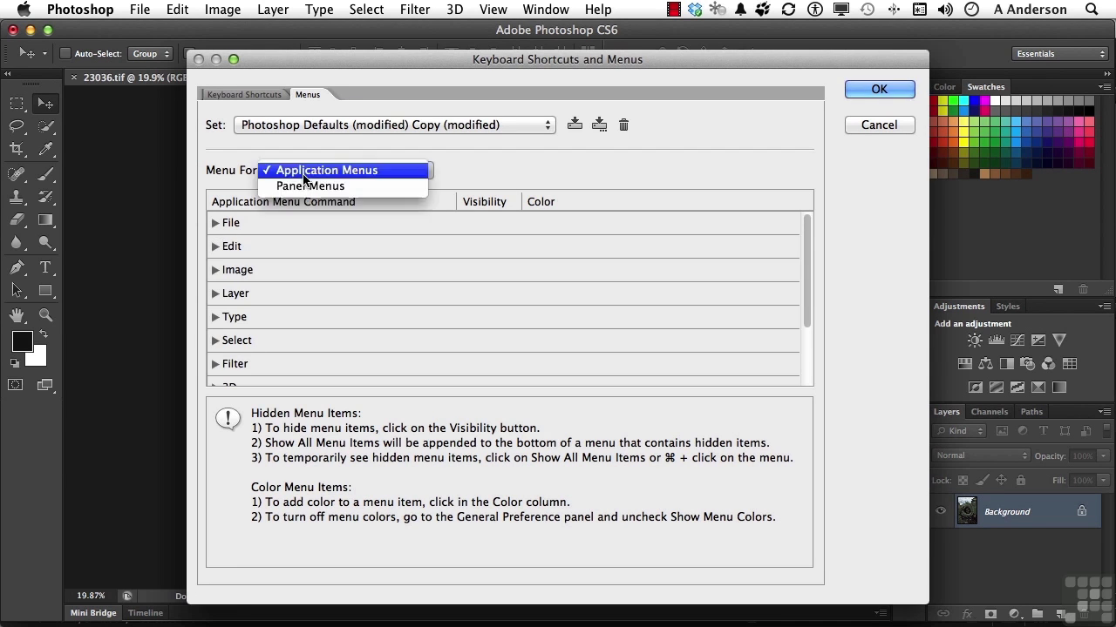
left_click(337, 279)
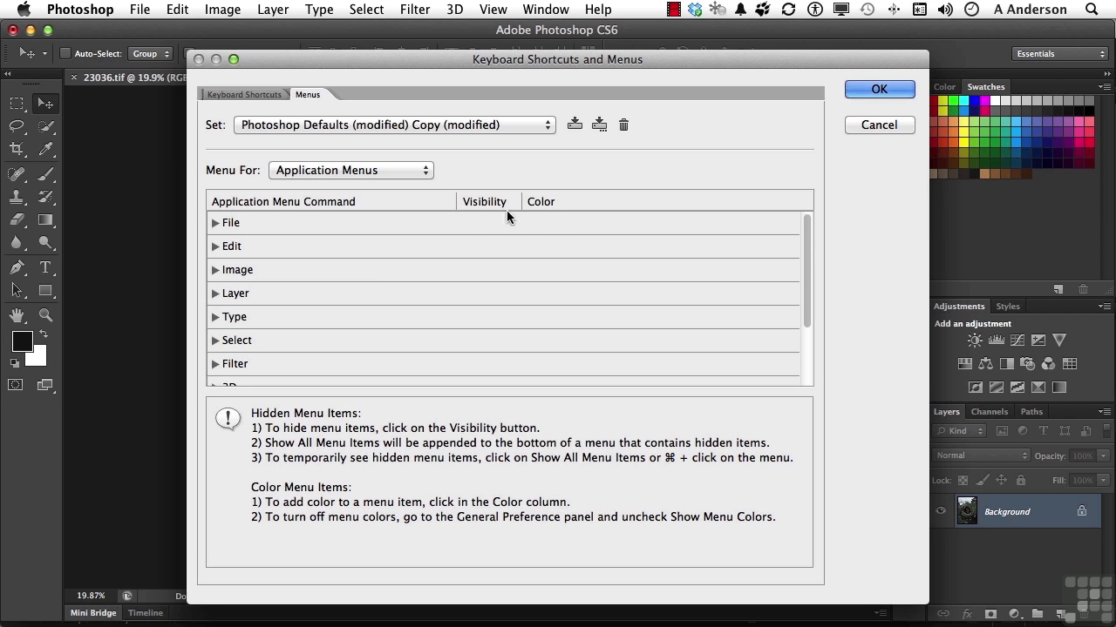
left_click(214, 223)
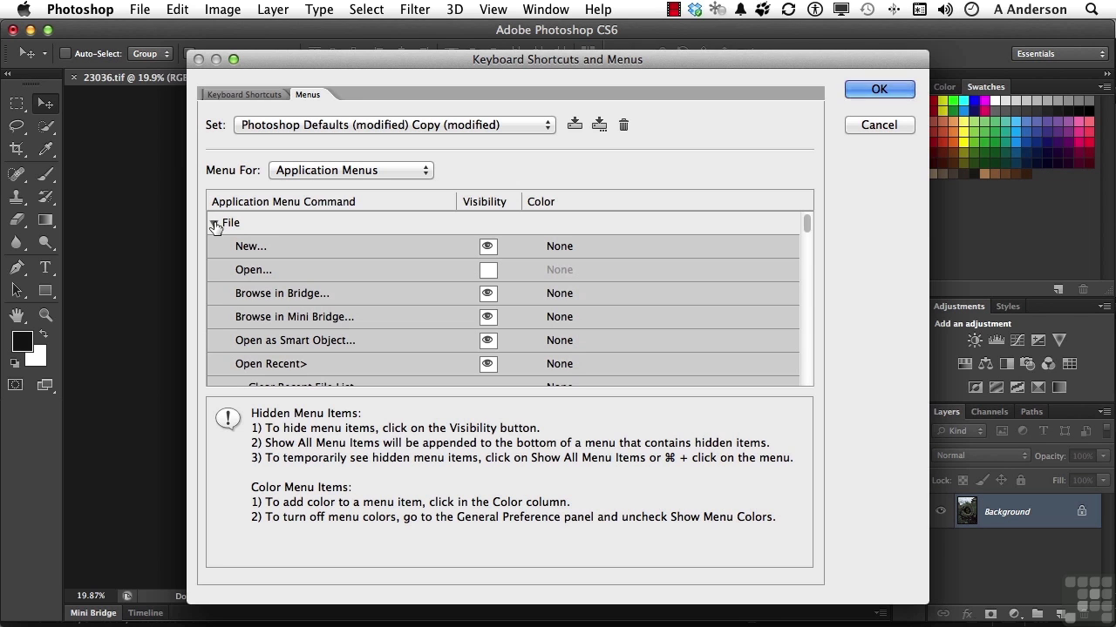
left_click(488, 270)
left_click(488, 270)
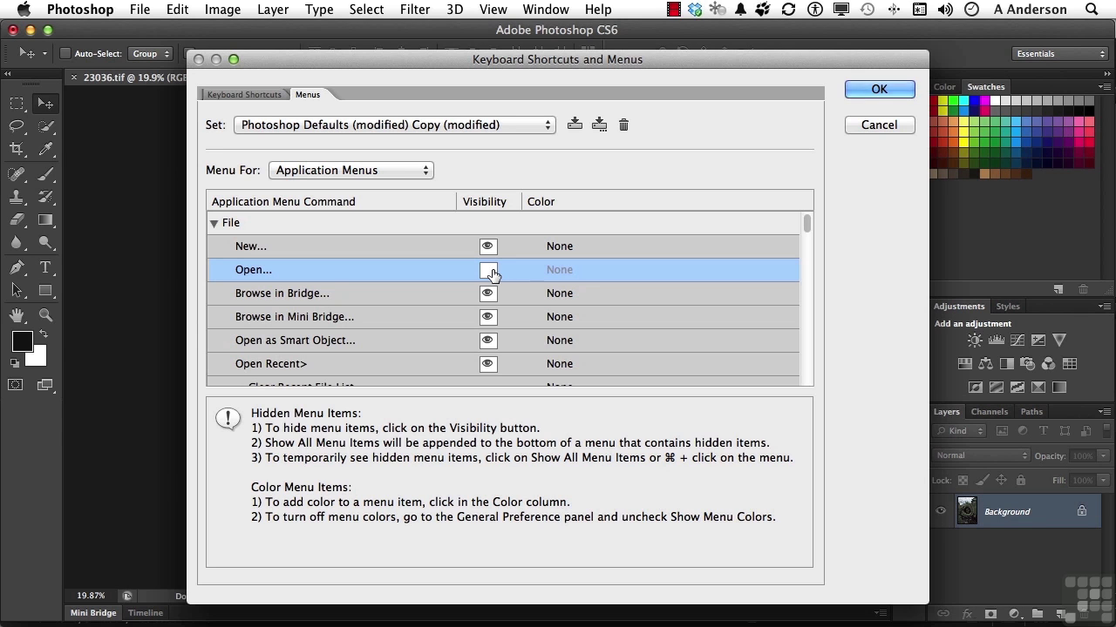
Step: Apply the change and confirm Open... is missing from the File menu, then browse the other menus
left_click(863, 89)
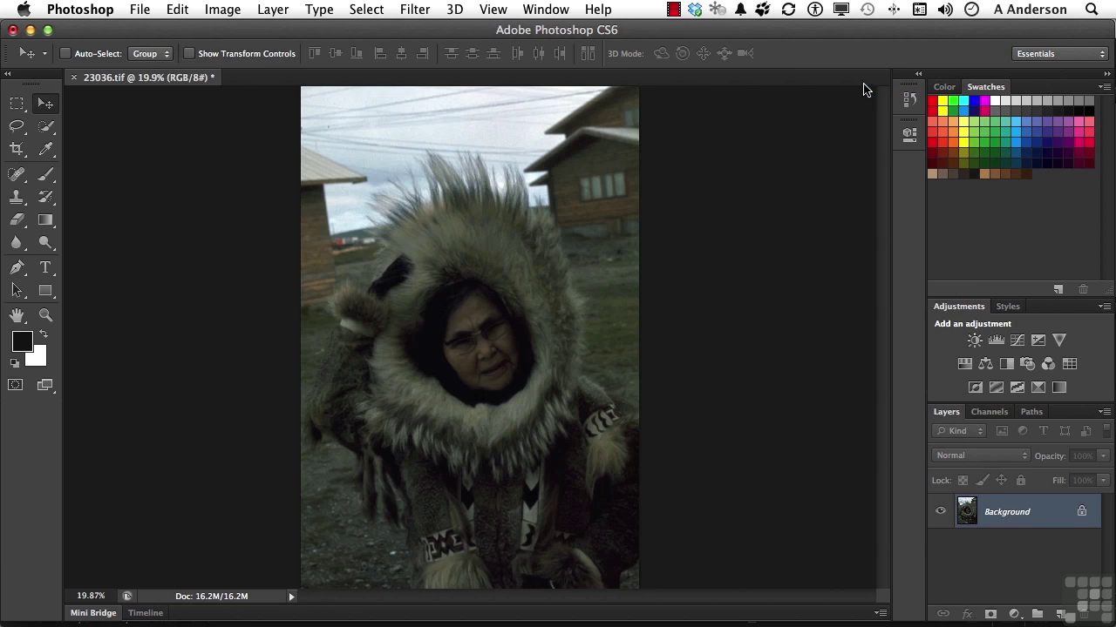
left_click(139, 11)
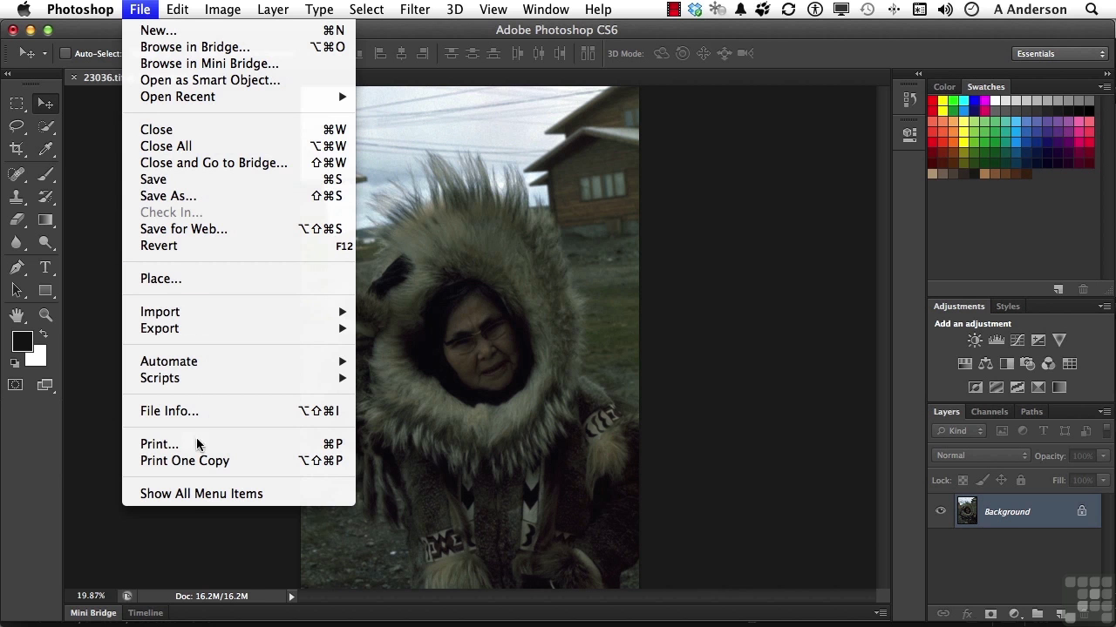
mouse_move(213, 5)
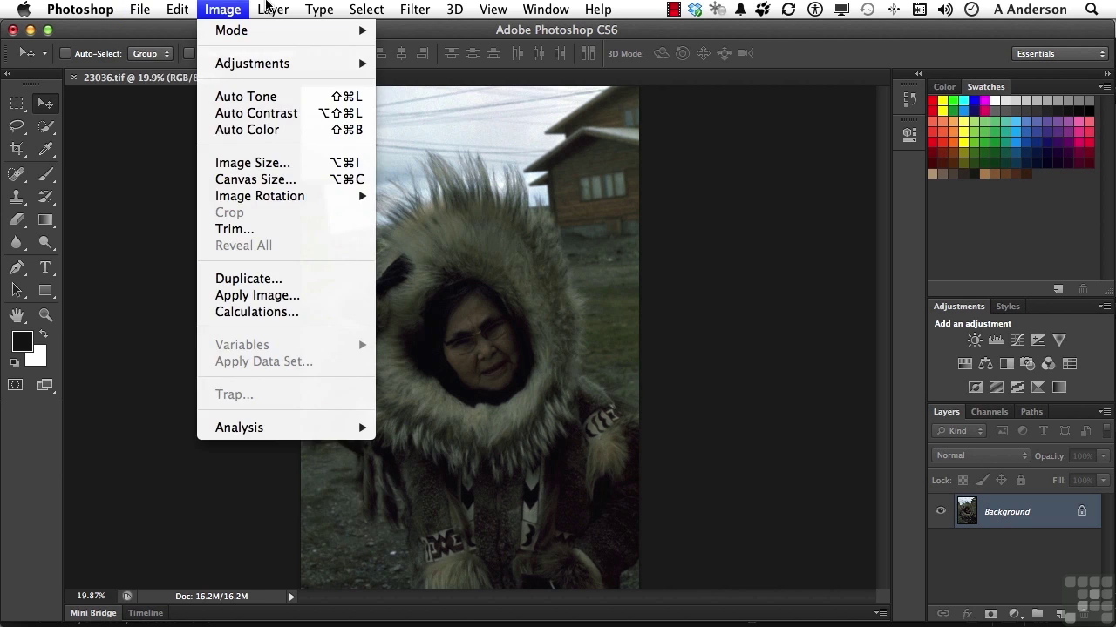
mouse_move(273, 6)
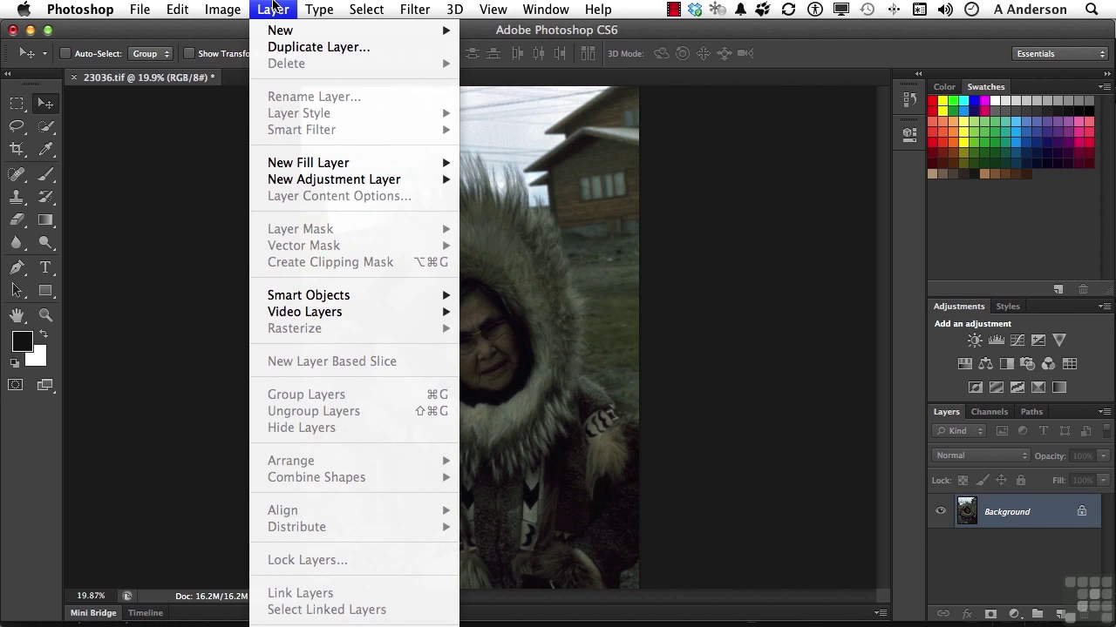
mouse_move(321, 8)
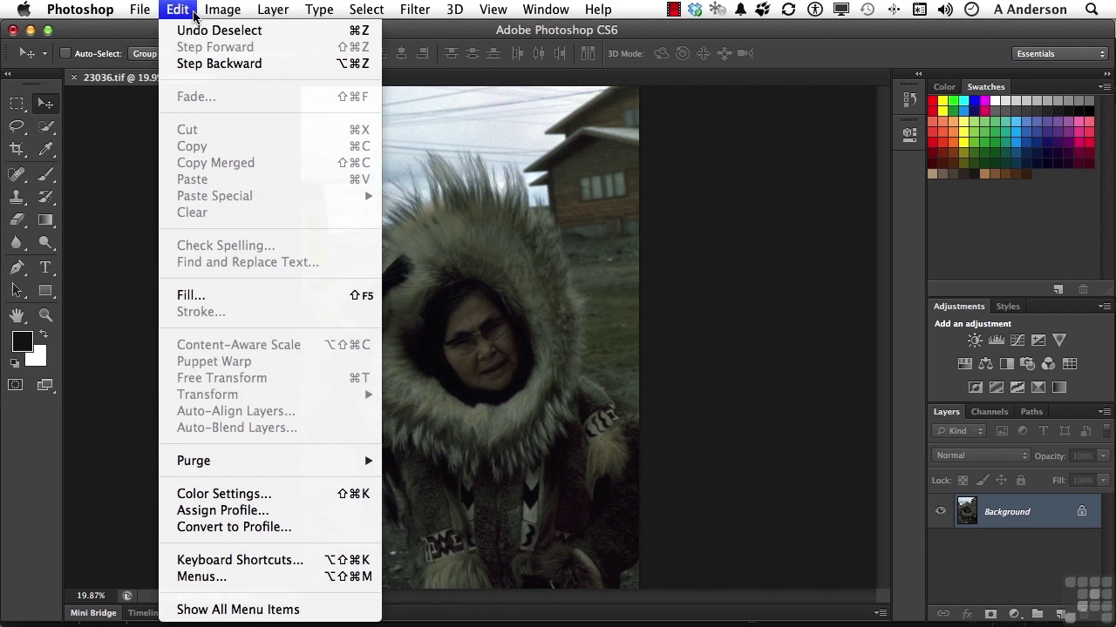
Step: Set Open as Smart Object...'s colour to Red and verify it in the File menu
left_click(245, 579)
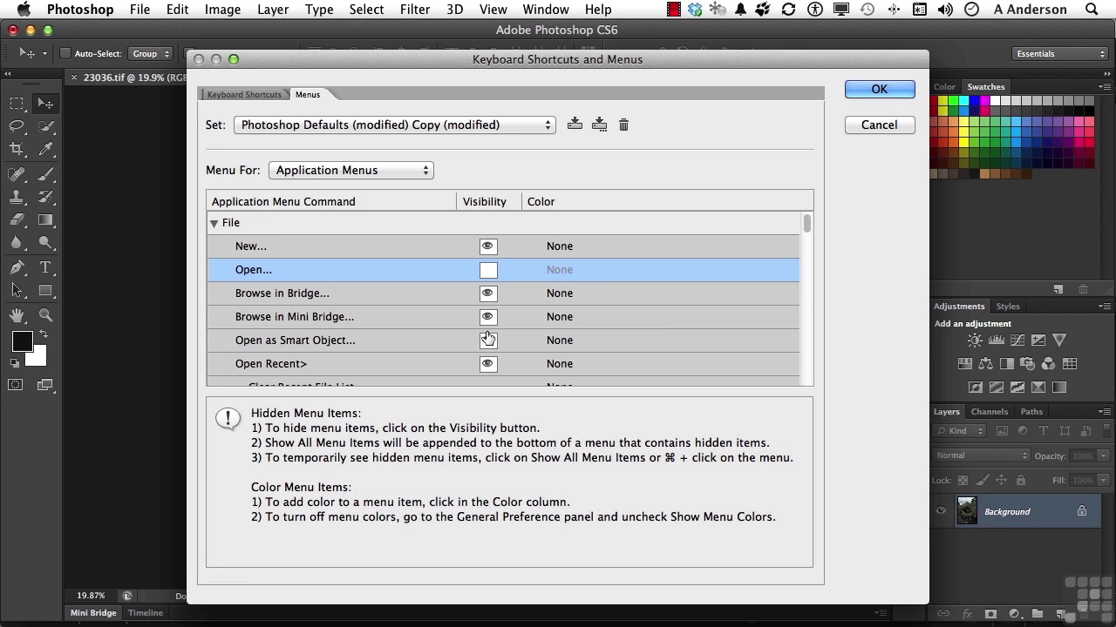
left_click(298, 342)
left_click(565, 342)
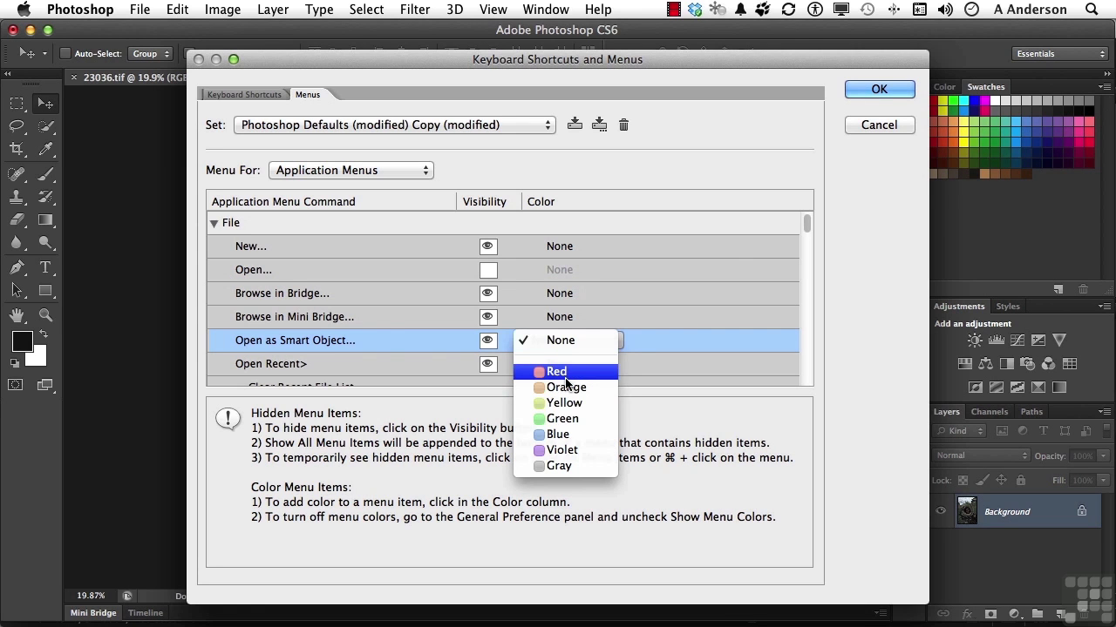
left_click(565, 380)
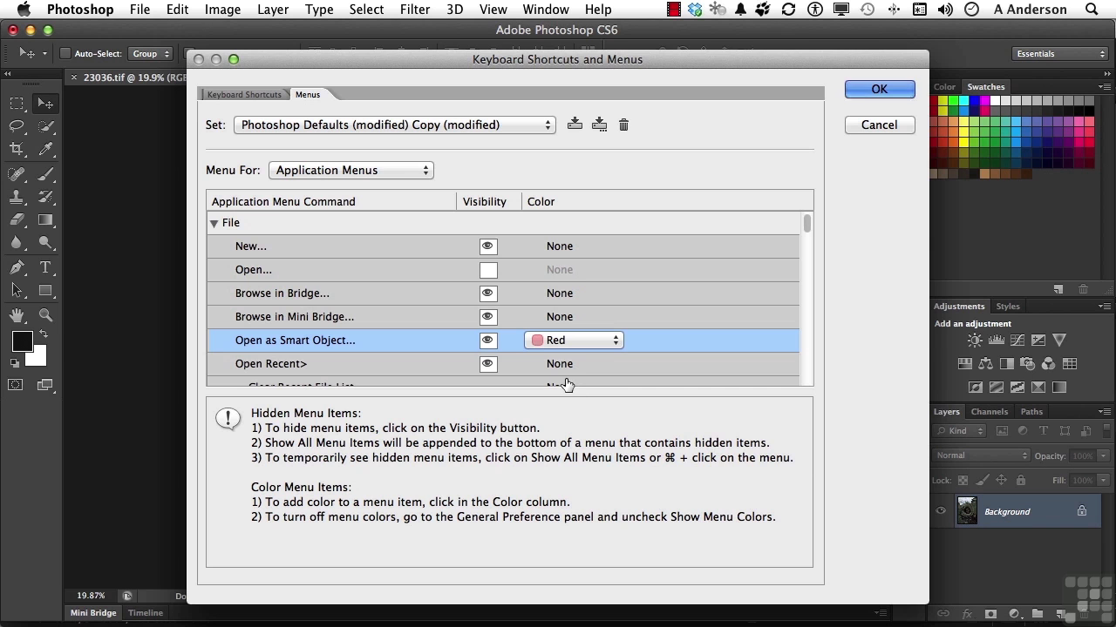
left_click(852, 87)
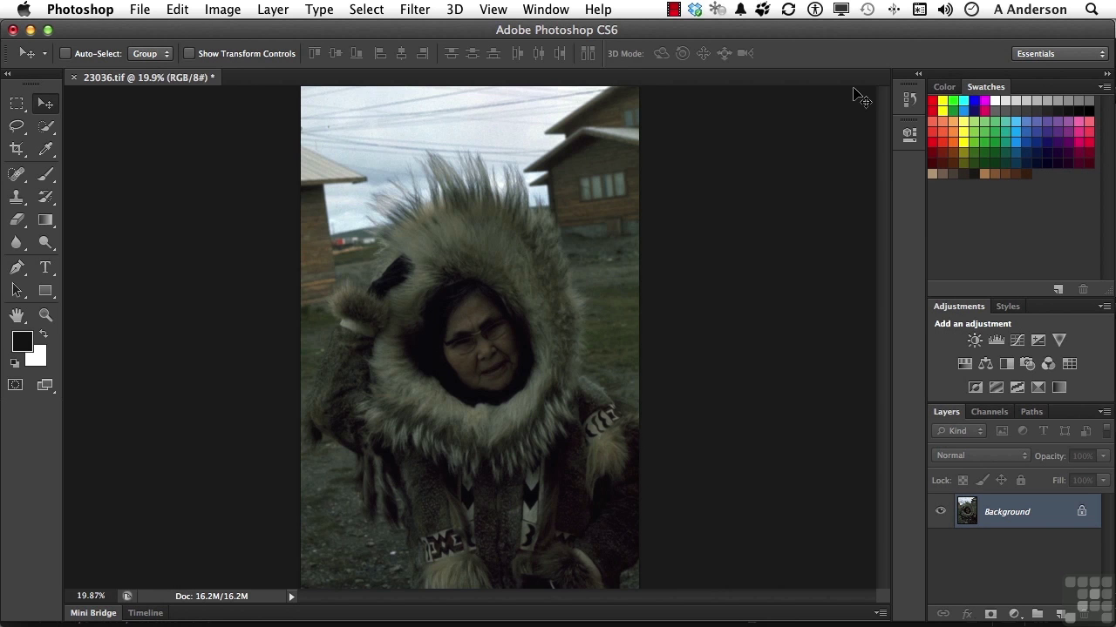
left_click(138, 9)
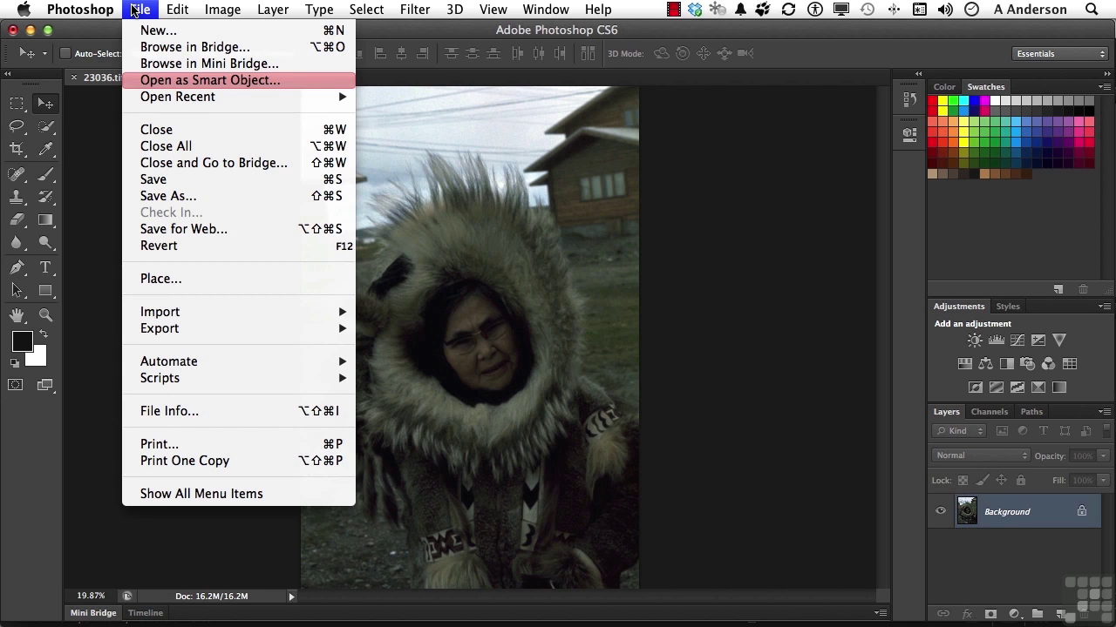
left_click(135, 9)
Step: Reopen Edit > Menus and view the Set list (Photoshop Defaults, New in CS 6) without changing it
left_click(178, 9)
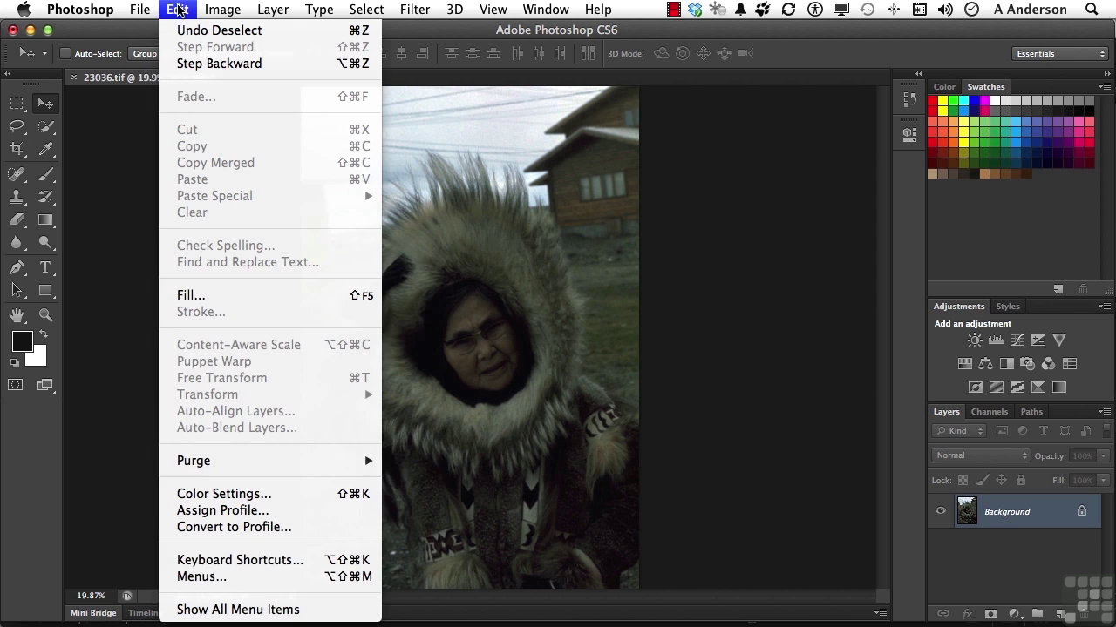
left_click(256, 577)
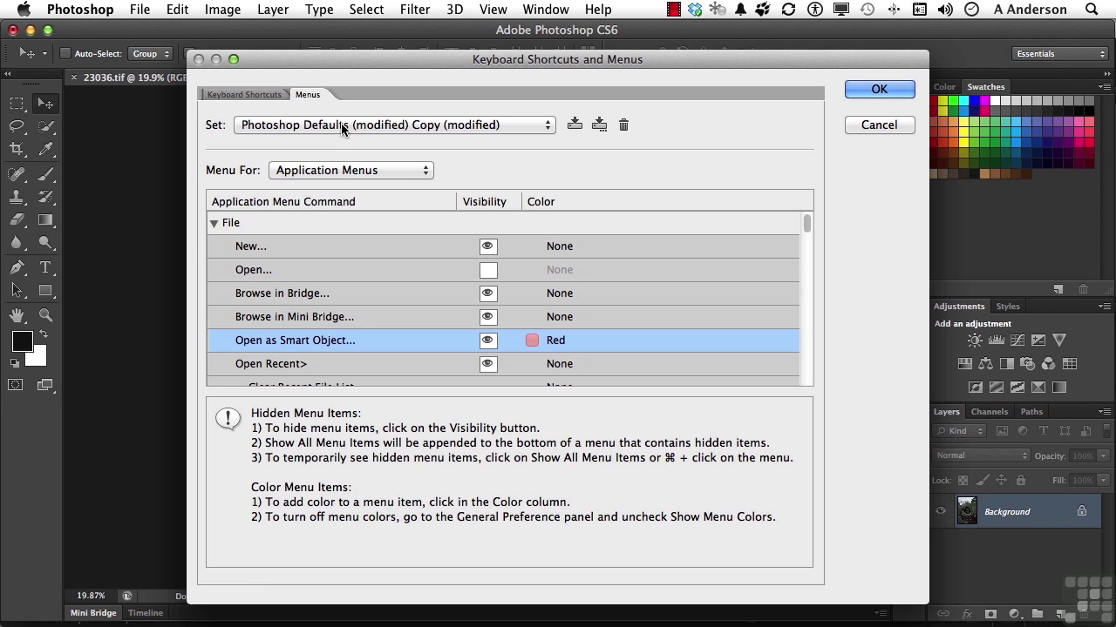
left_click(422, 126)
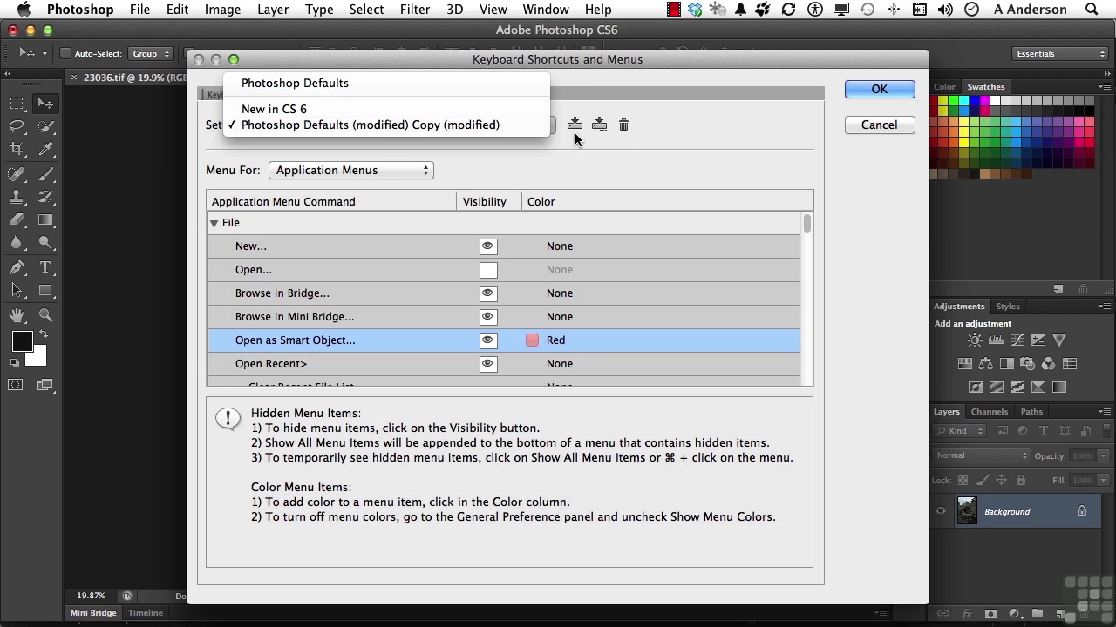
left_click(714, 149)
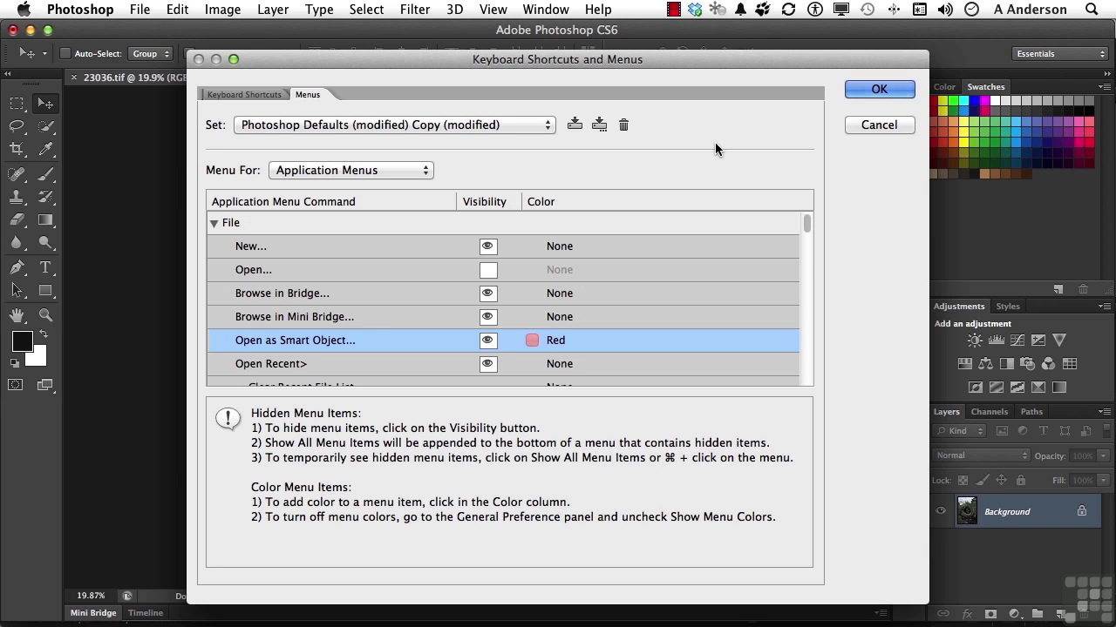
Step: Switch to the New in CS 6 menu set, saving the old set's changes, and view the highlighted Window items
left_click(502, 124)
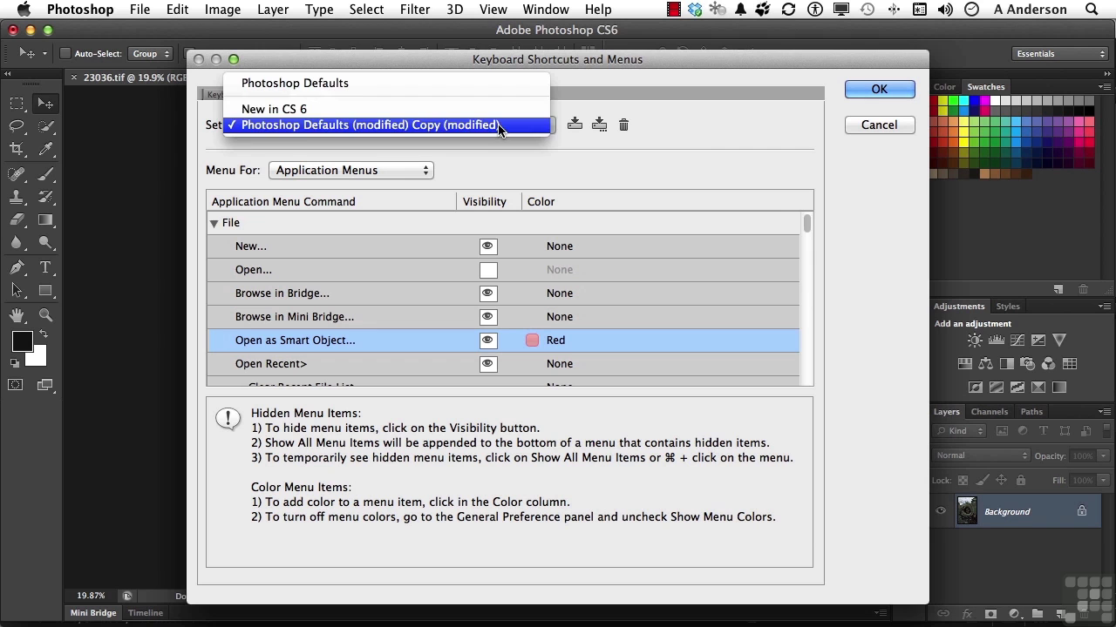
left_click(387, 113)
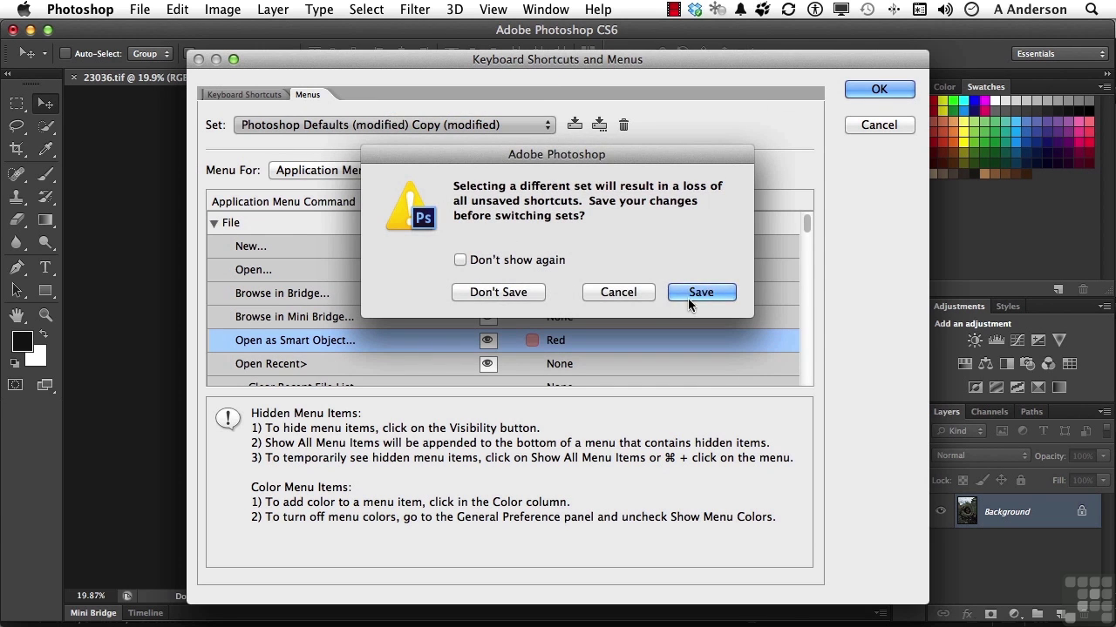
left_click(690, 294)
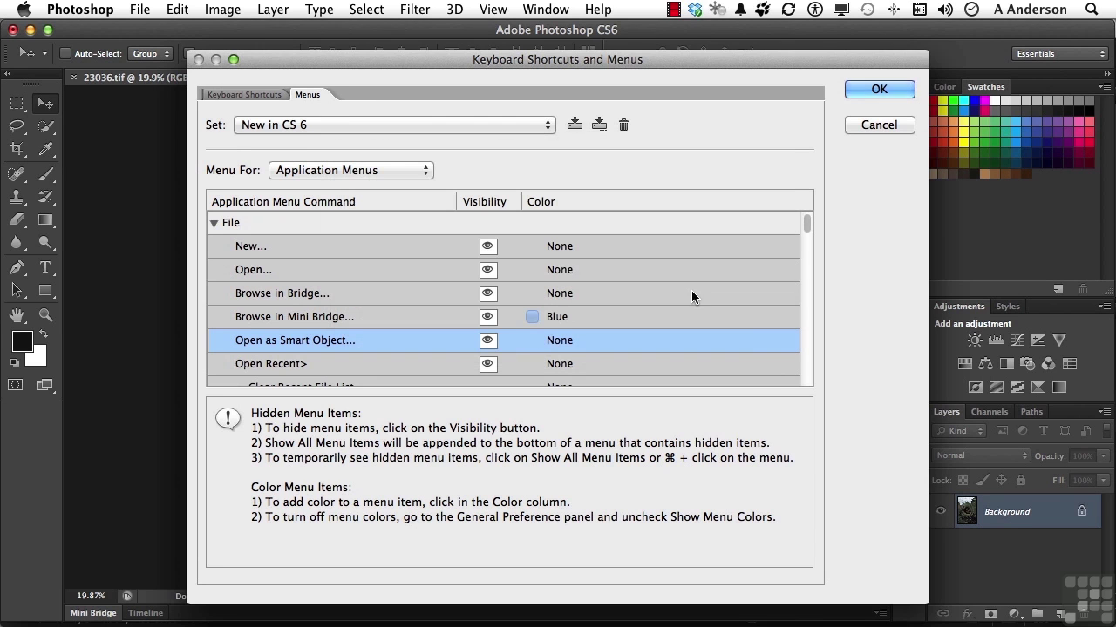
left_click(878, 90)
left_click(549, 9)
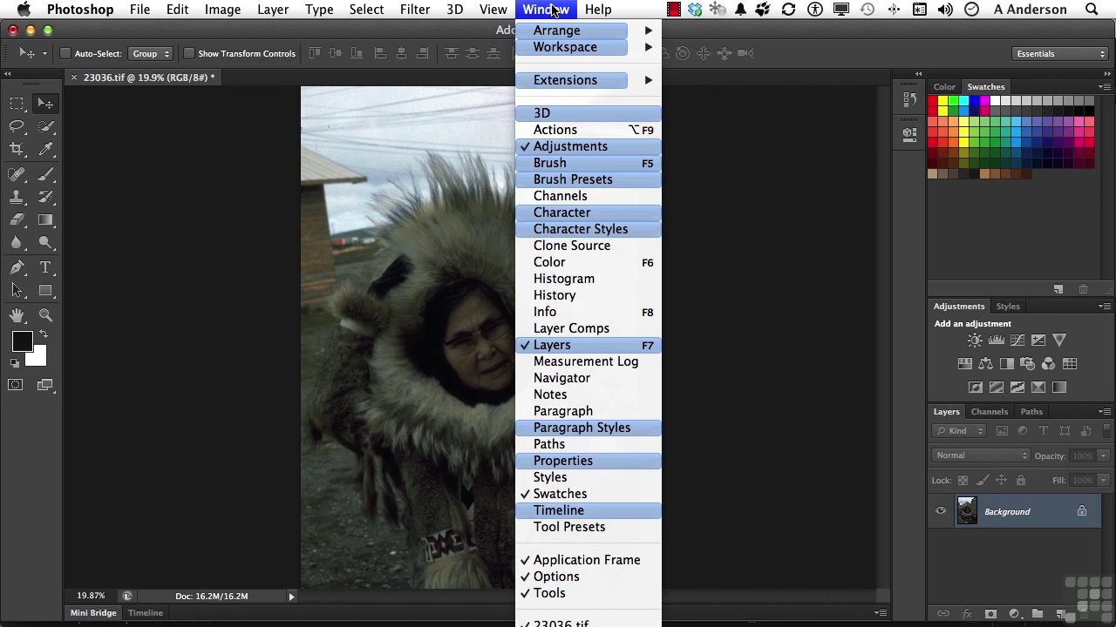
Step: Close the Window menu and the workspace list, keeping the Essentials workspace
left_click(550, 9)
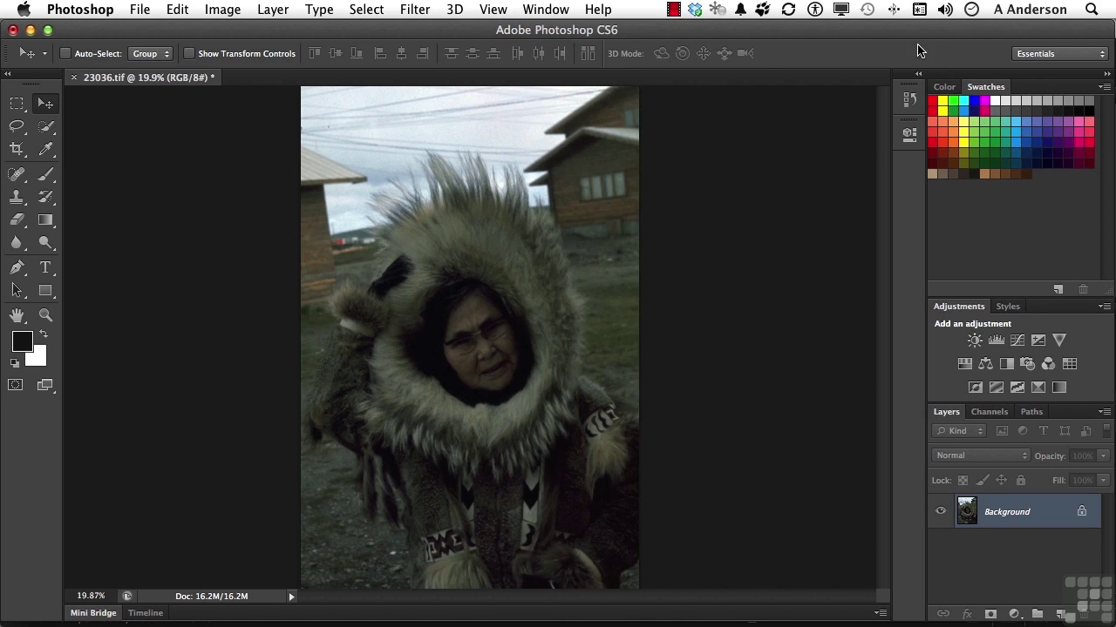
left_click(1039, 58)
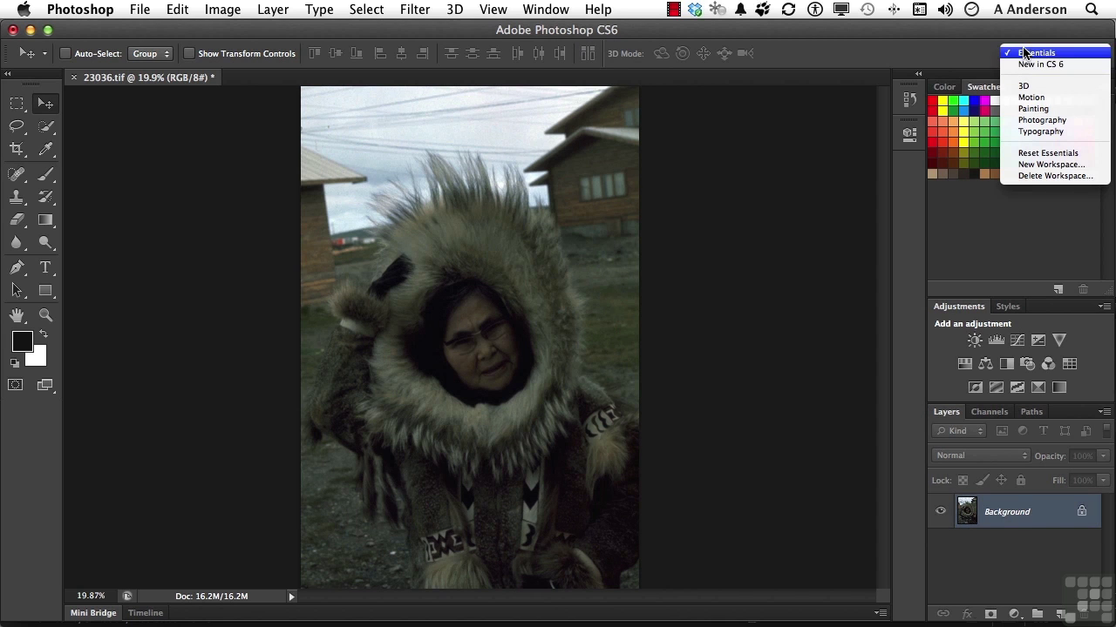
left_click(935, 46)
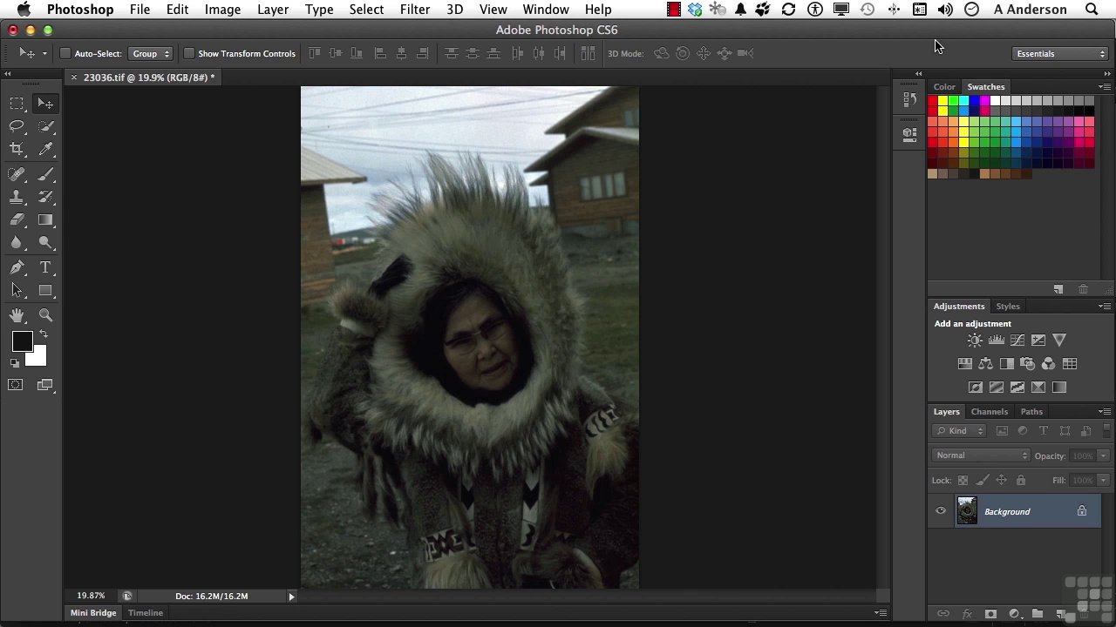